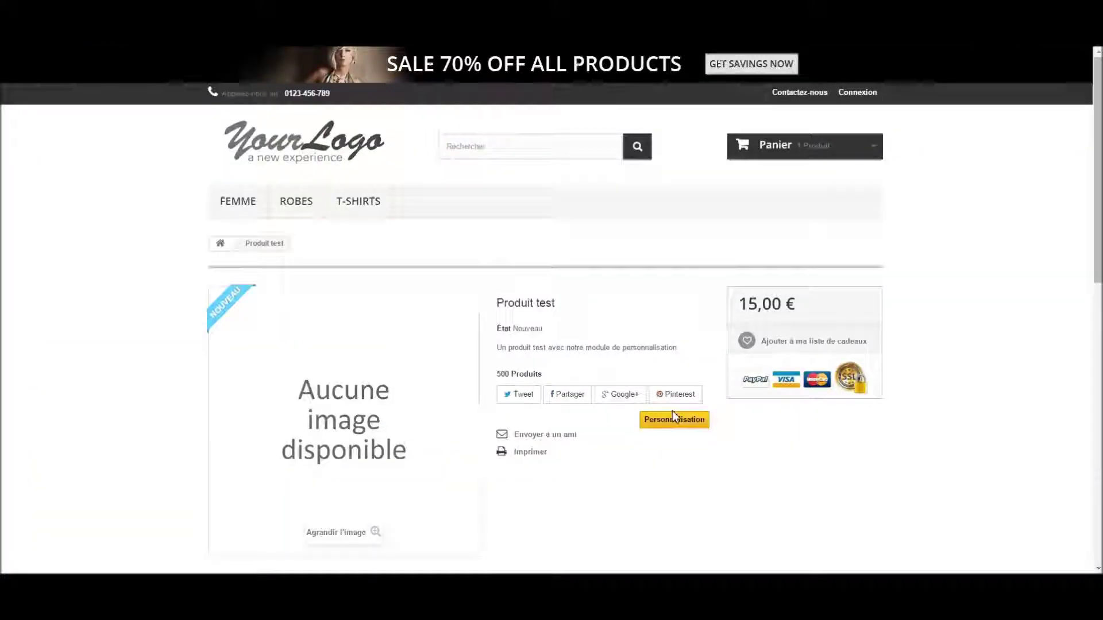
Step: Open the customizer for Produit test and move the text to the upper part of the phone case
click(673, 413)
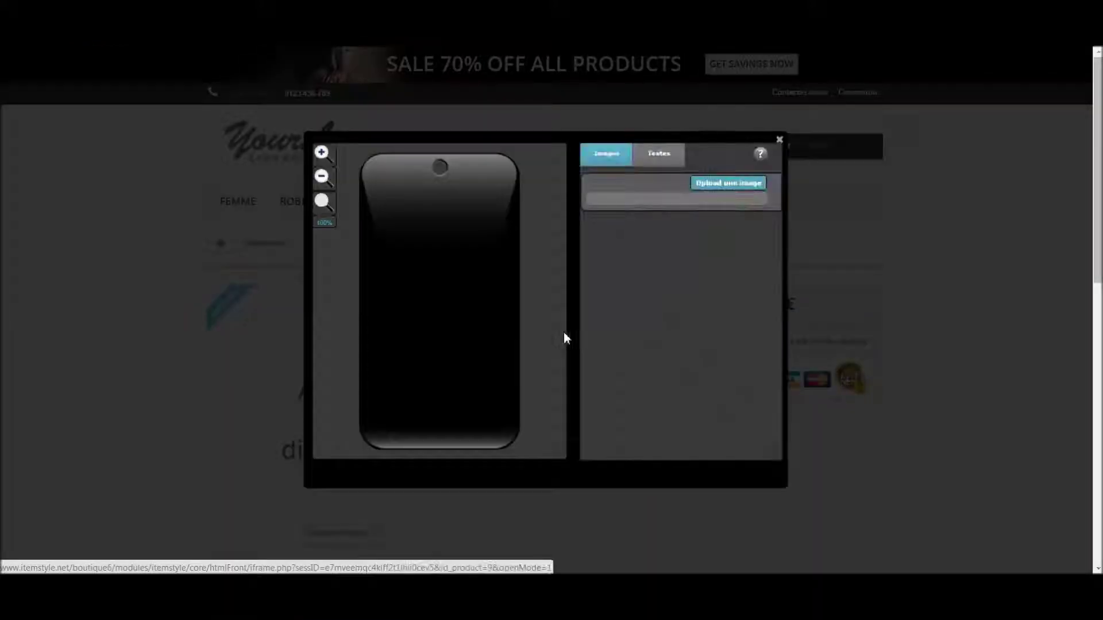
drag(432, 358, 409, 269)
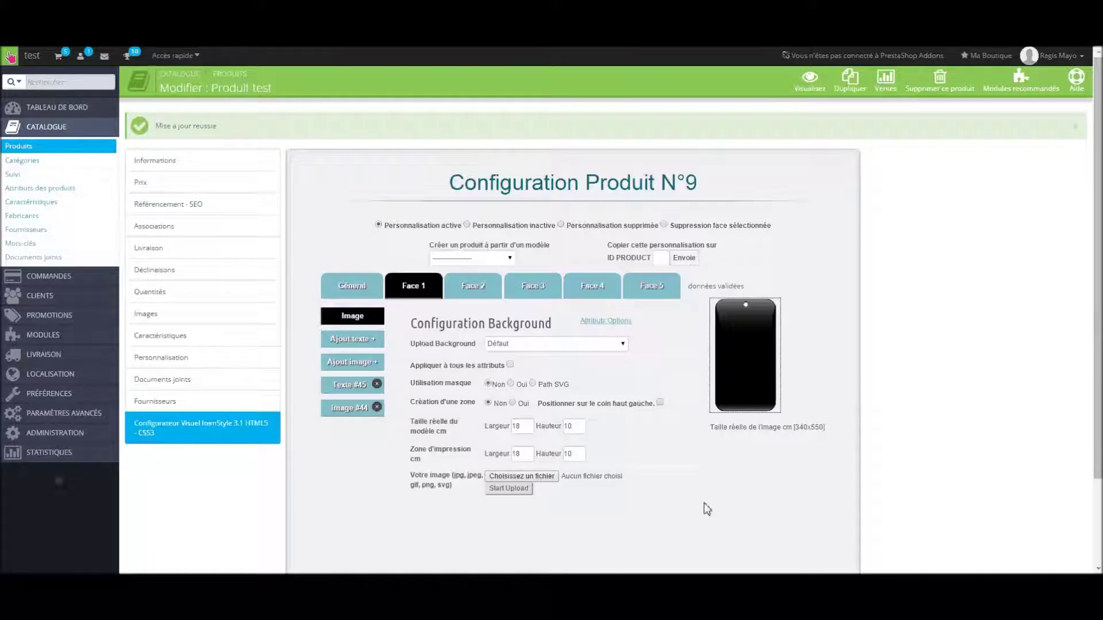
Step: Set the Face 1 mask usage to Oui and test it by moving the text across the case's edge in the reopened customizer
click(511, 384)
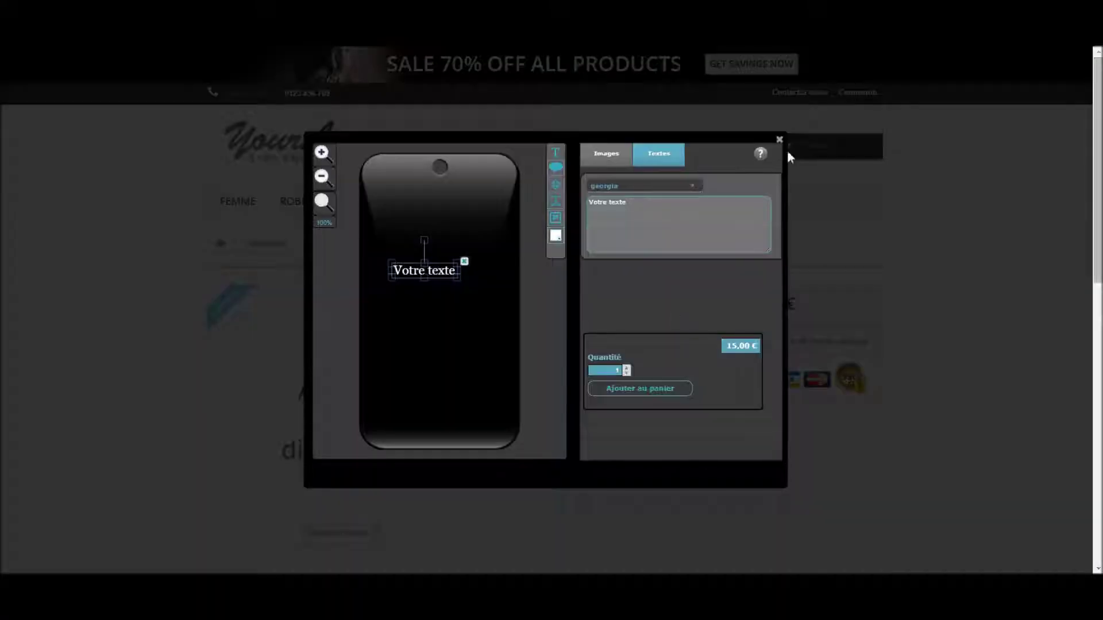
click(780, 140)
click(653, 425)
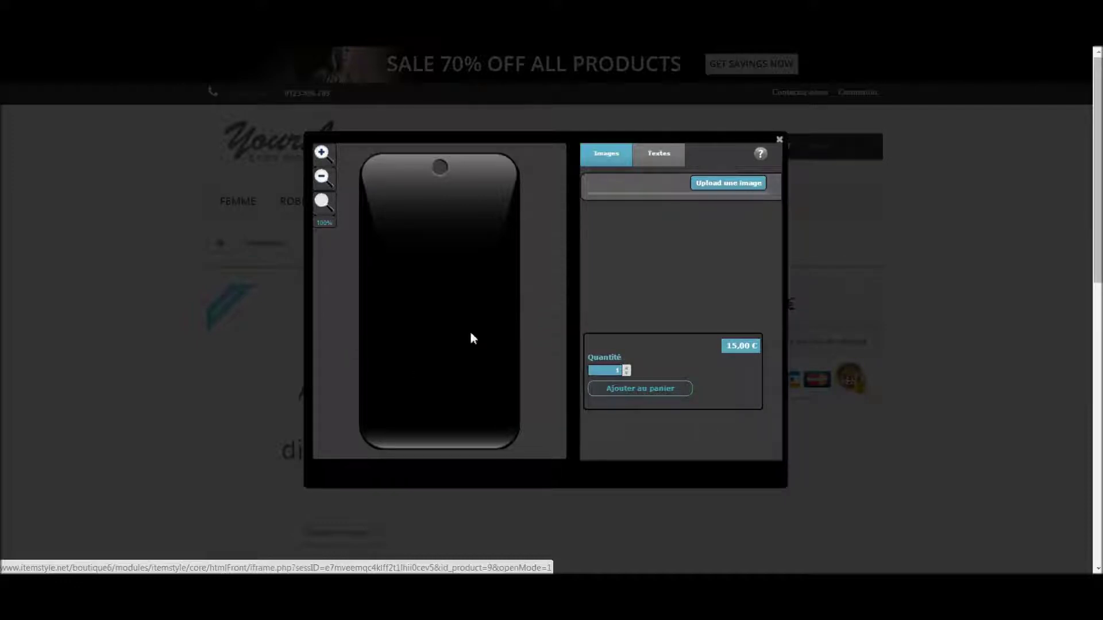
drag(346, 249, 561, 428)
drag(436, 362, 369, 327)
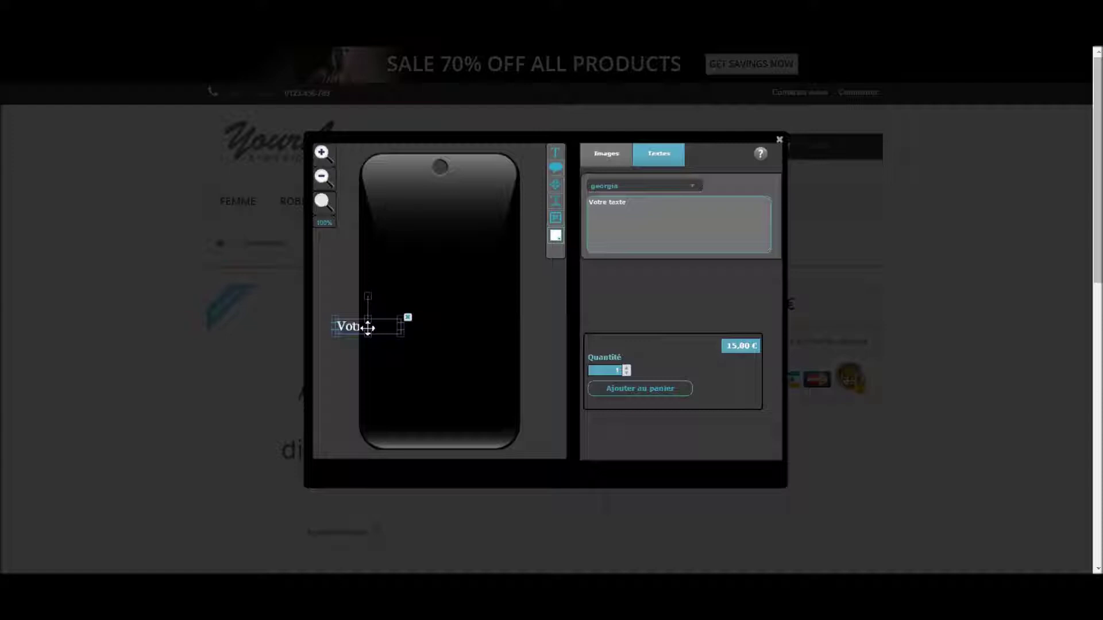
drag(368, 327, 400, 347)
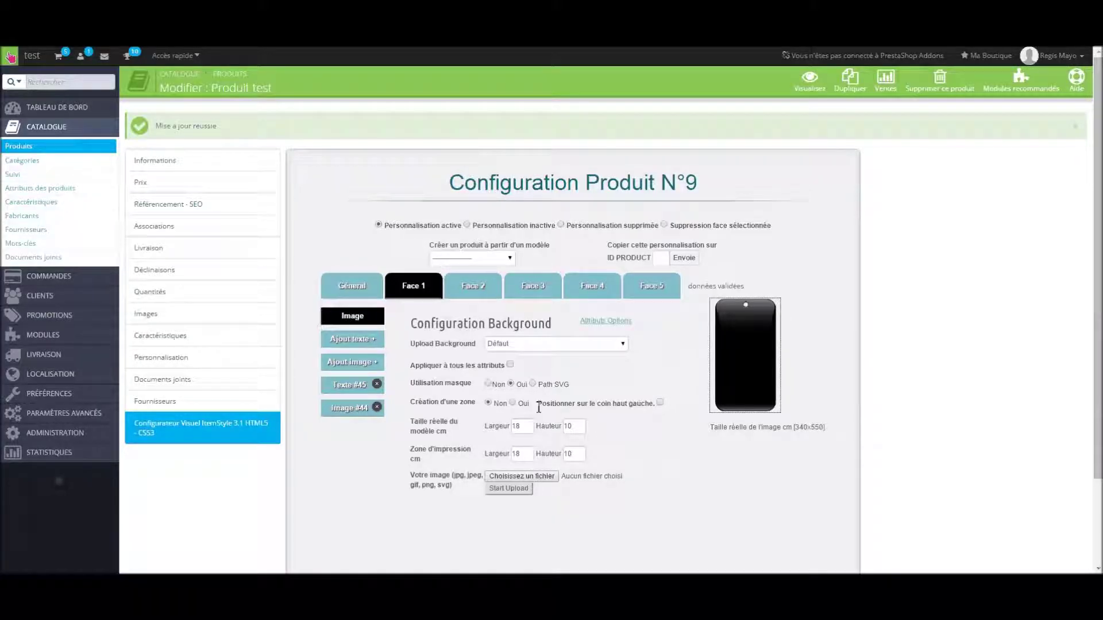
Step: Set the Face 1 mask usage to Path SVG and test moving the text on the case in the reopened customizer
click(533, 384)
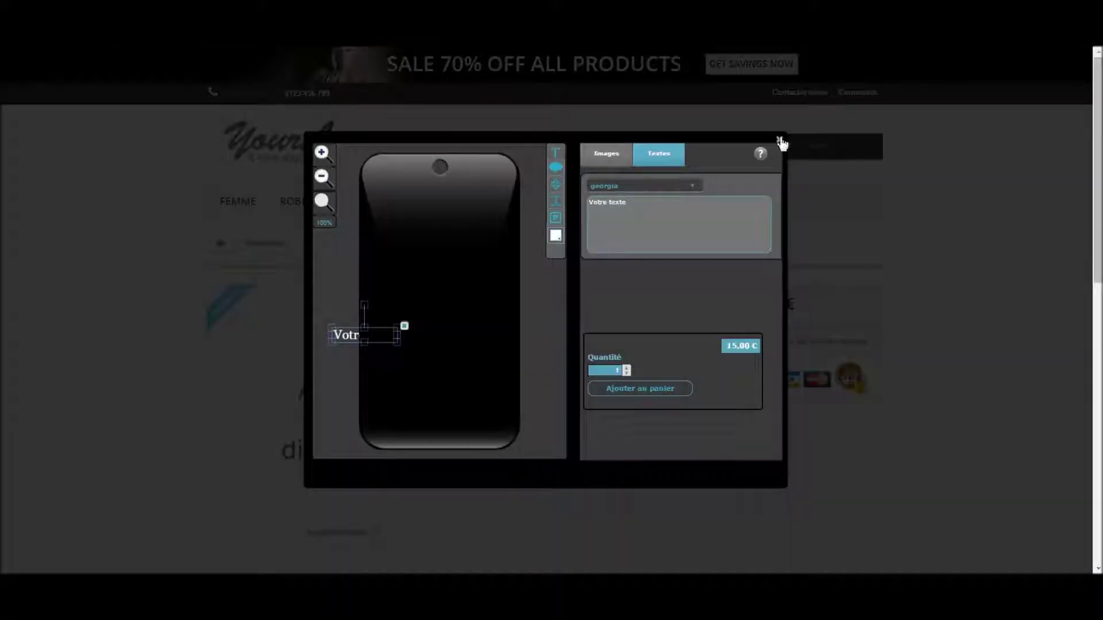
click(780, 141)
click(654, 423)
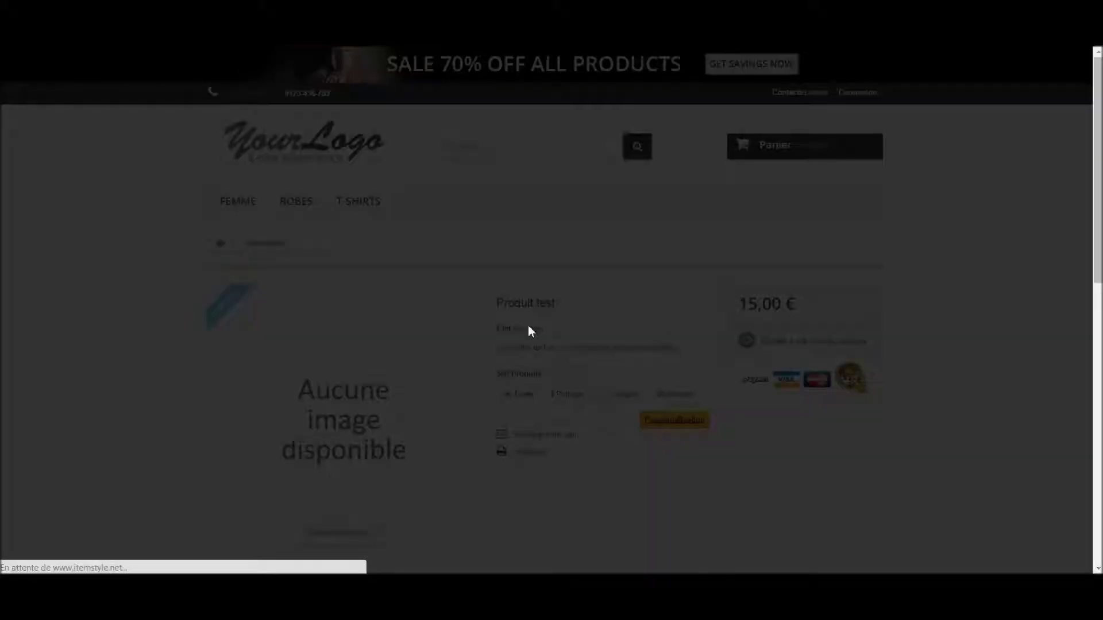
drag(435, 360, 447, 267)
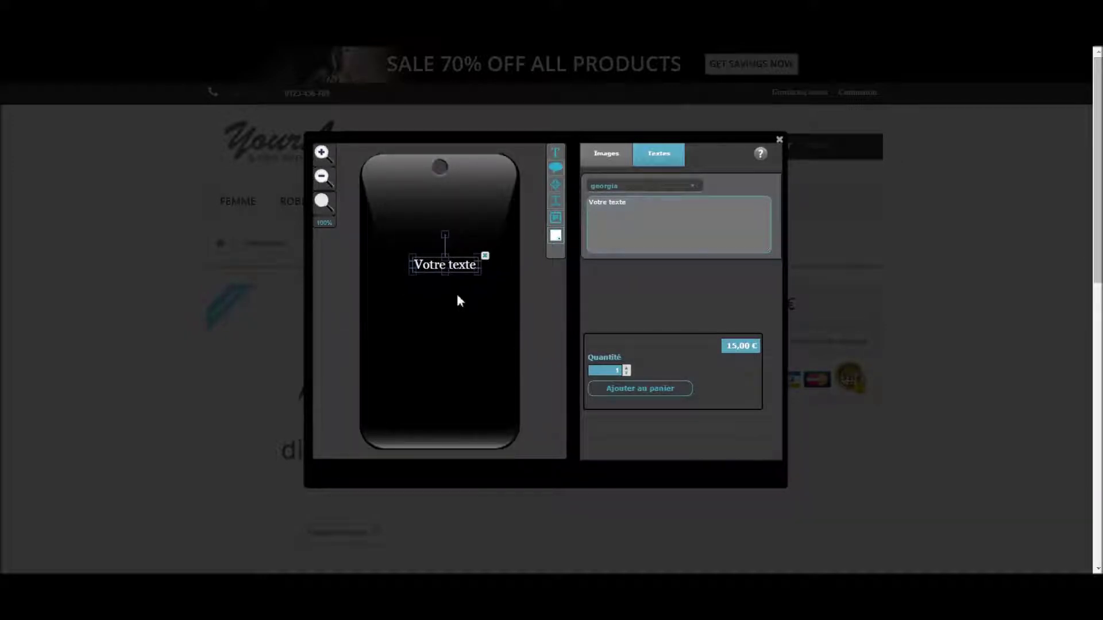
mouse_move(443, 265)
mouse_down()
mouse_move(434, 219)
mouse_move(437, 256)
mouse_up()
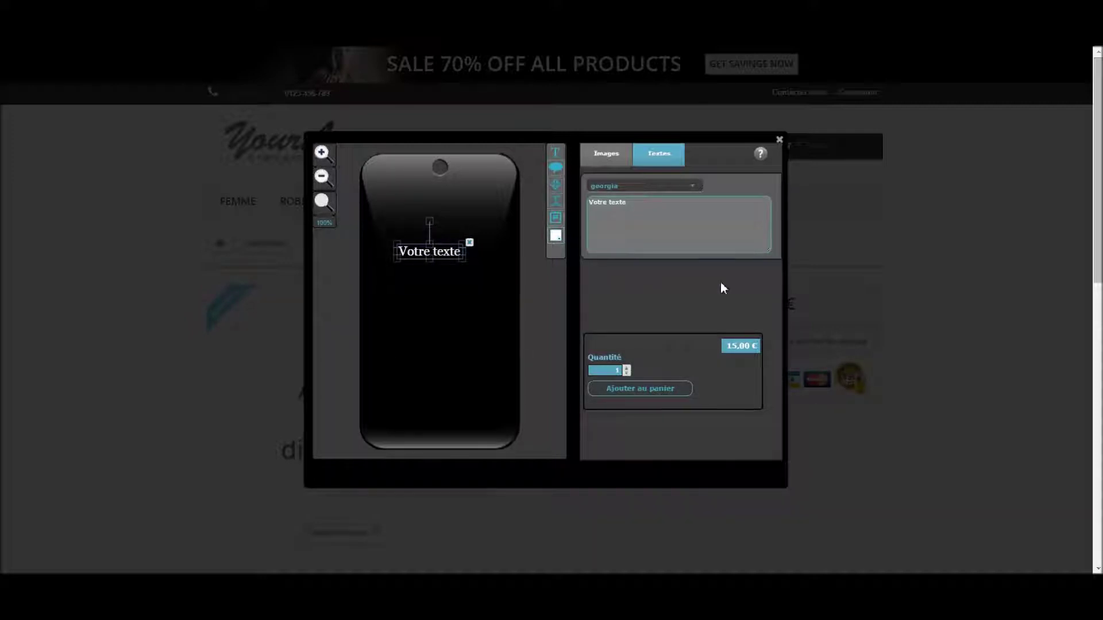
Step: Switch to GIMP 2 and open the image coque.png
click(1034, 17)
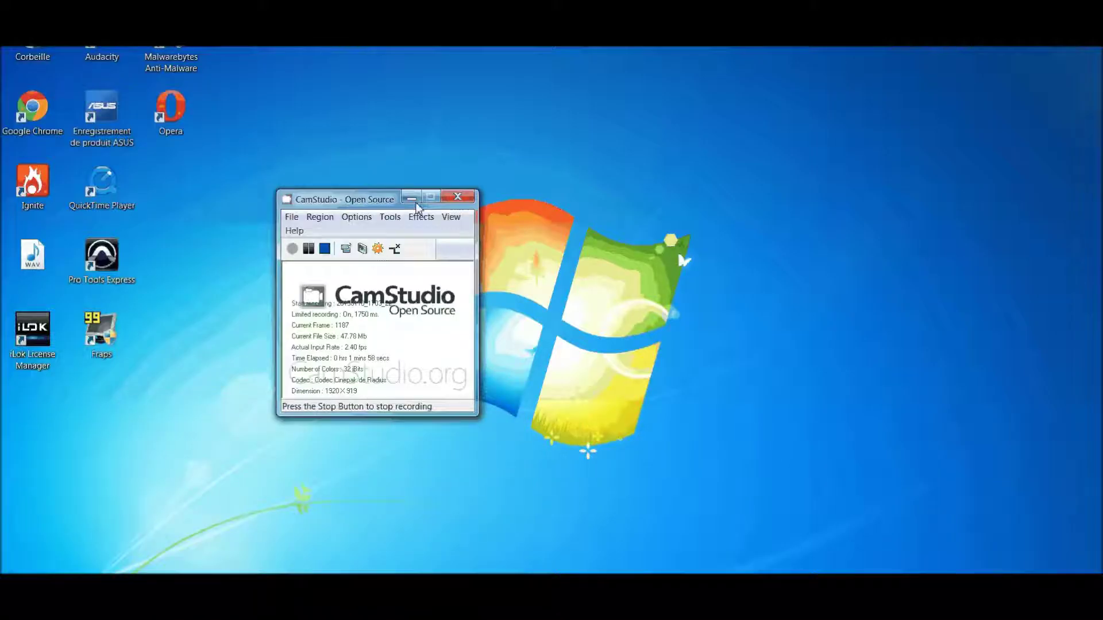
click(411, 198)
key(super)
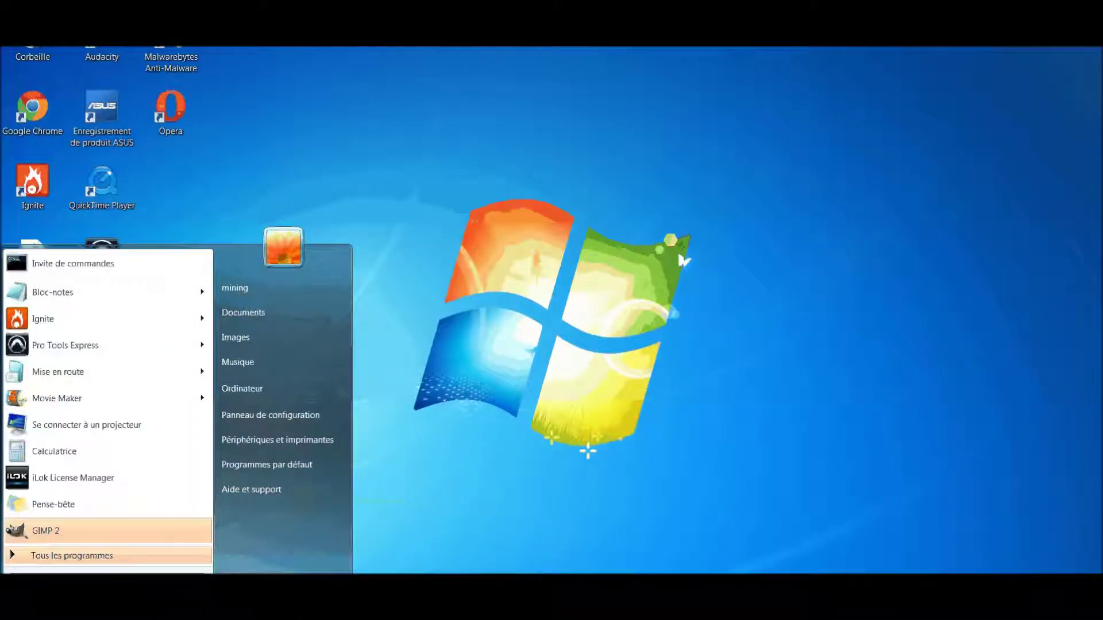
click(48, 530)
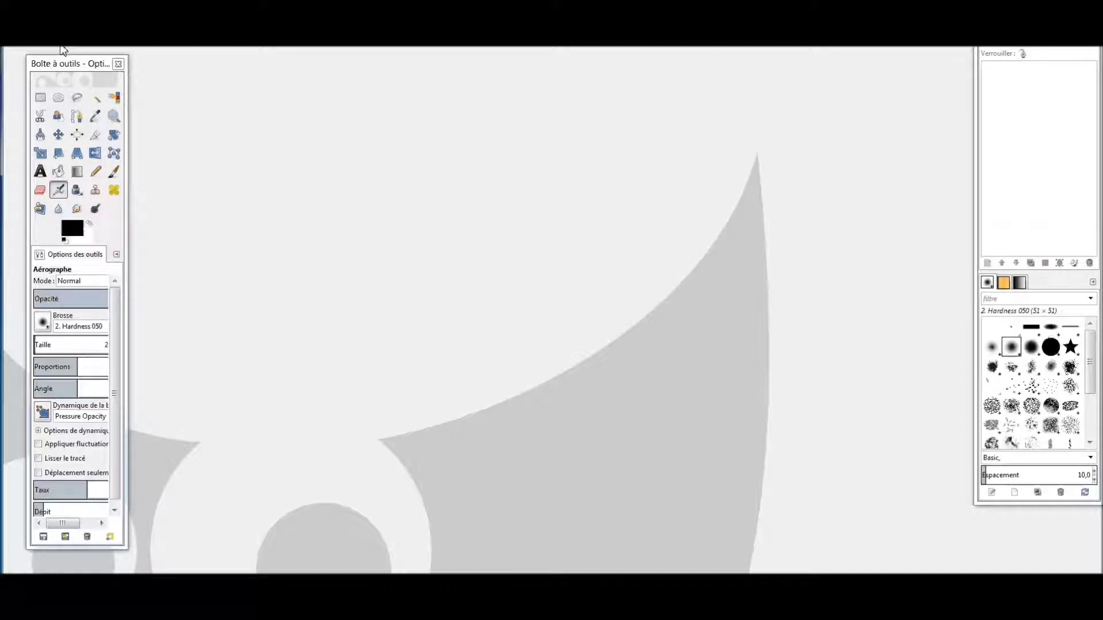
click(28, 46)
click(34, 82)
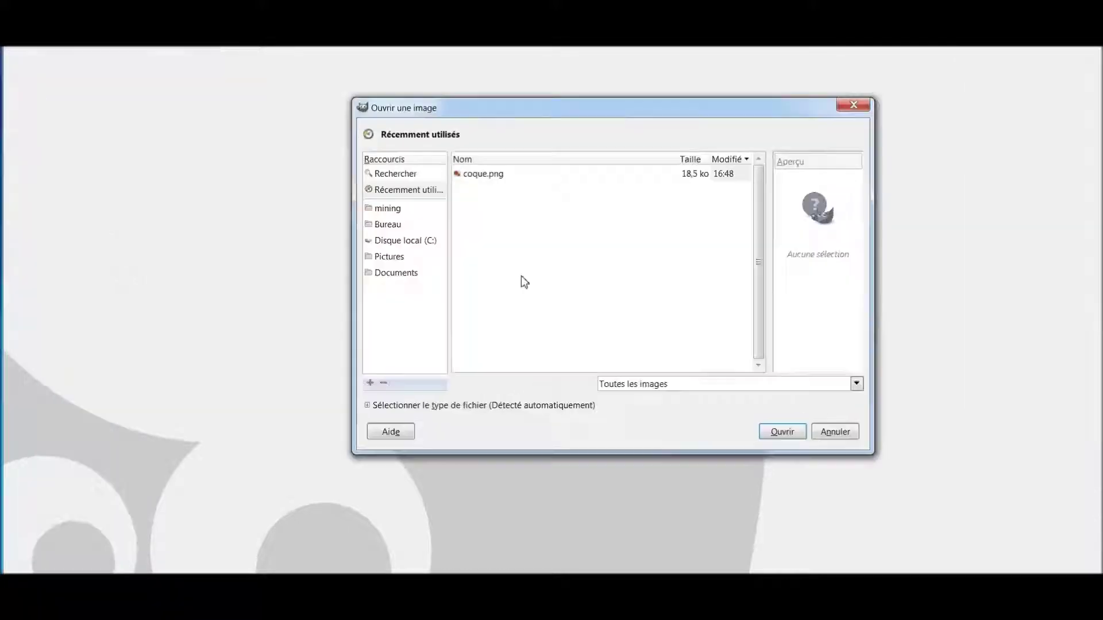
double_click(485, 178)
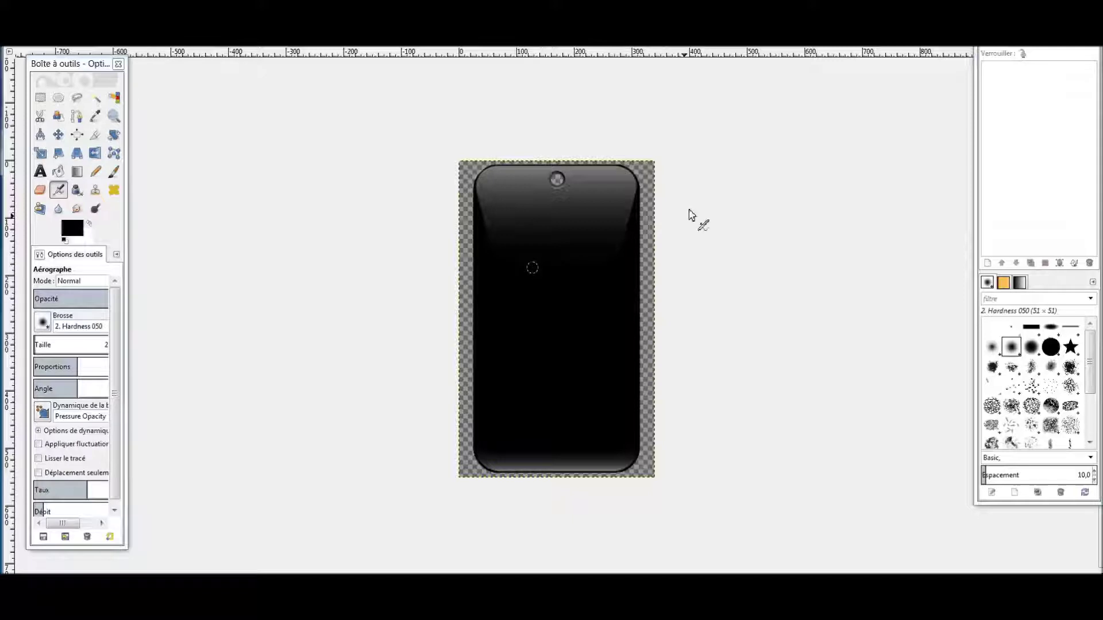
Step: Select the phone case shape by inverting a contiguous selection of the transparent surround, and subtract the camera hole from it
click(95, 101)
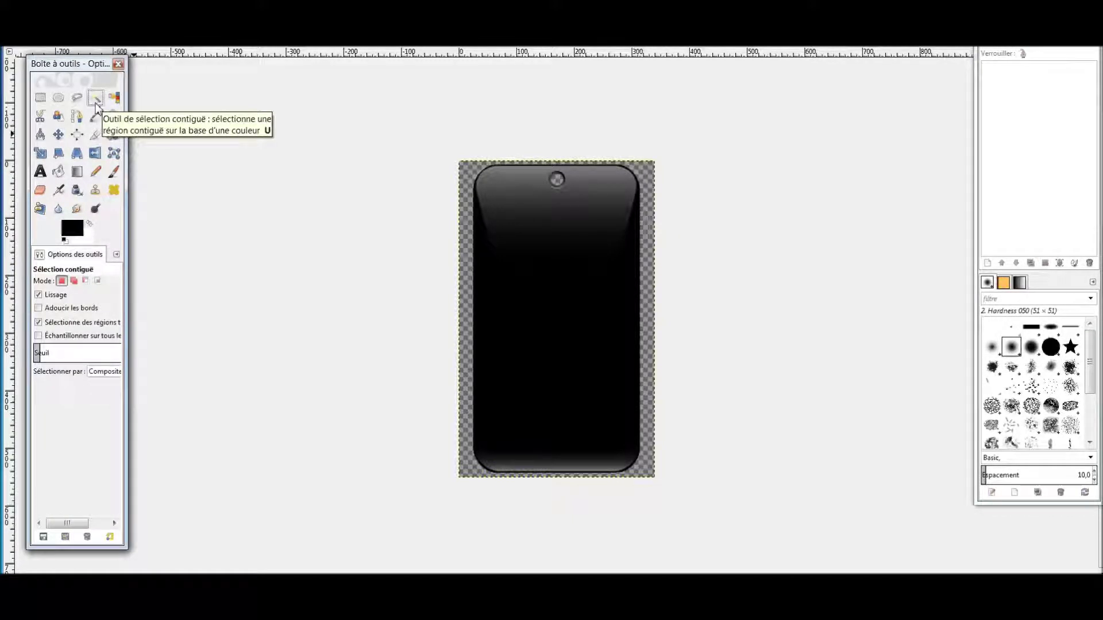
click(509, 291)
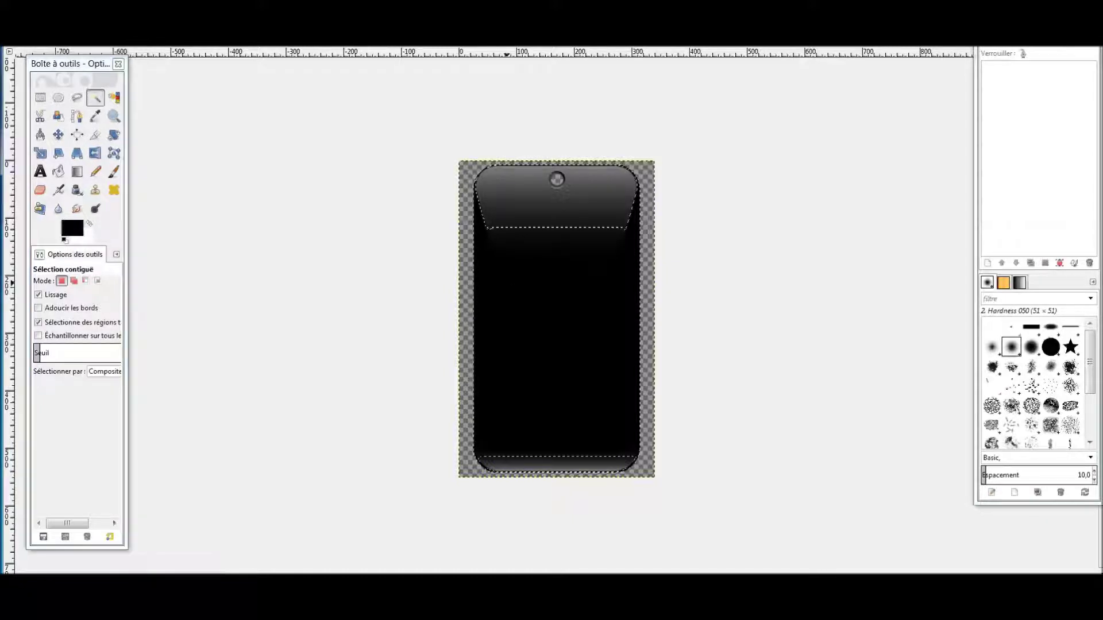
click(467, 296)
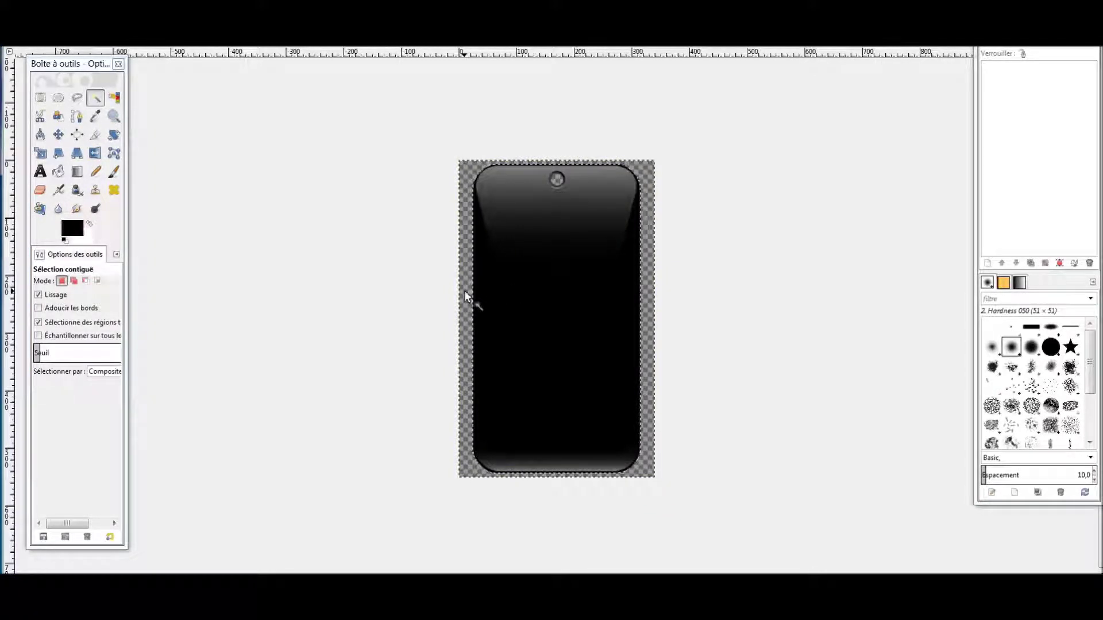
right_click(498, 465)
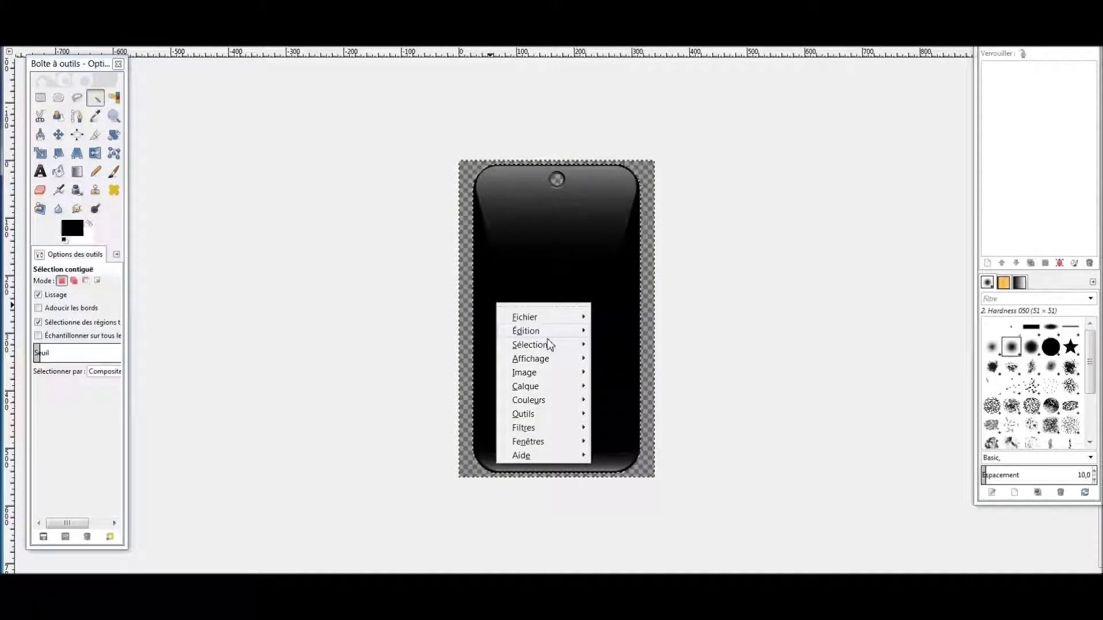
mouse_move(552, 347)
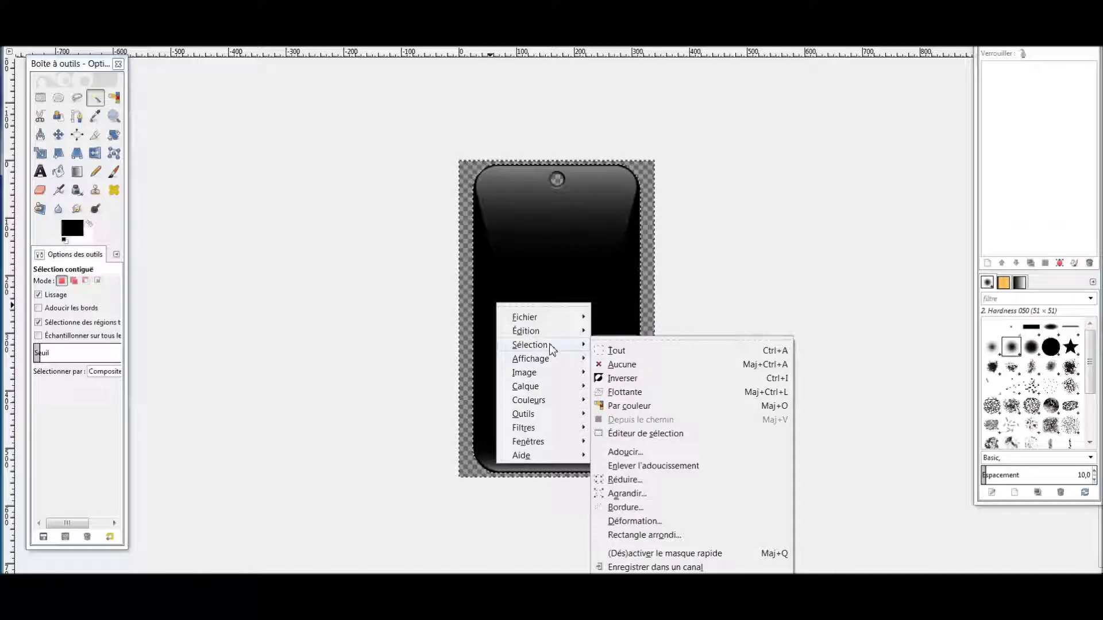
click(625, 381)
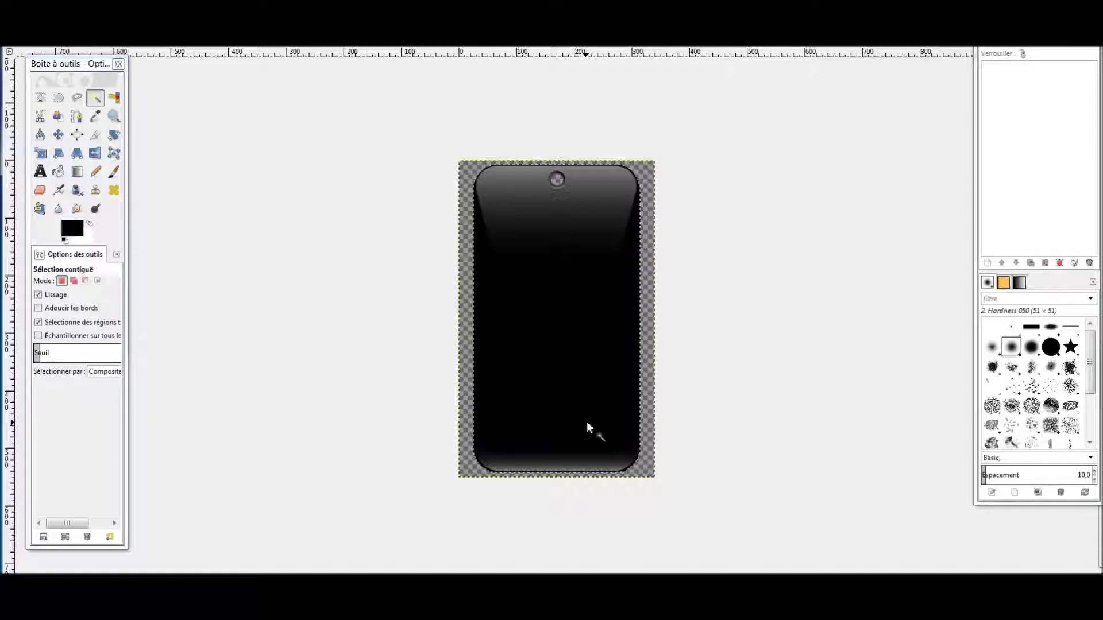
key(ctrl)
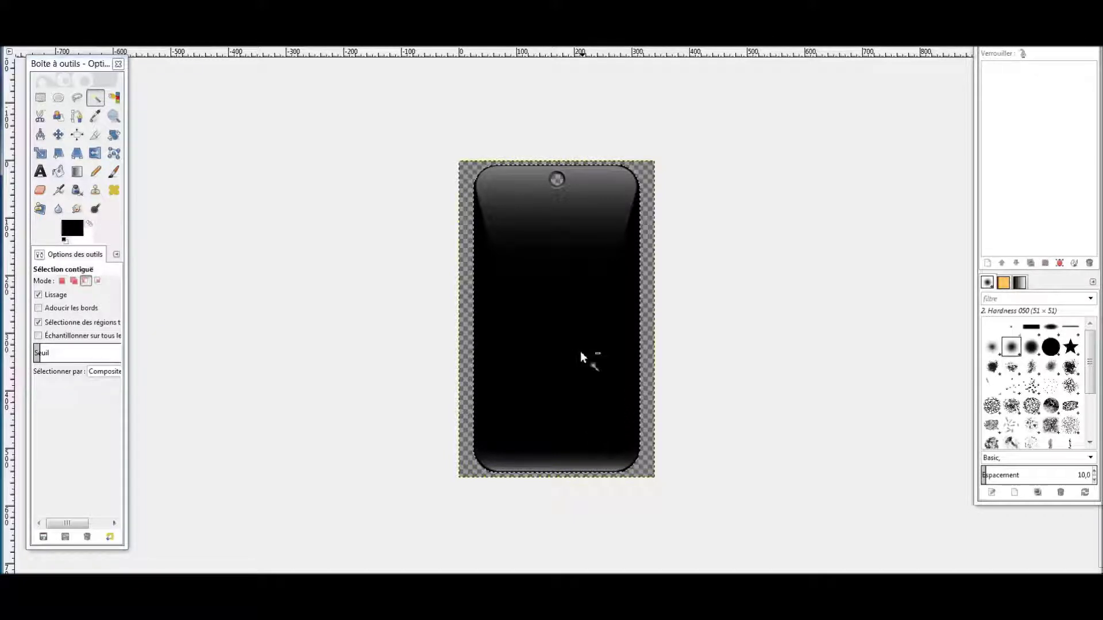
ctrl+click(556, 181)
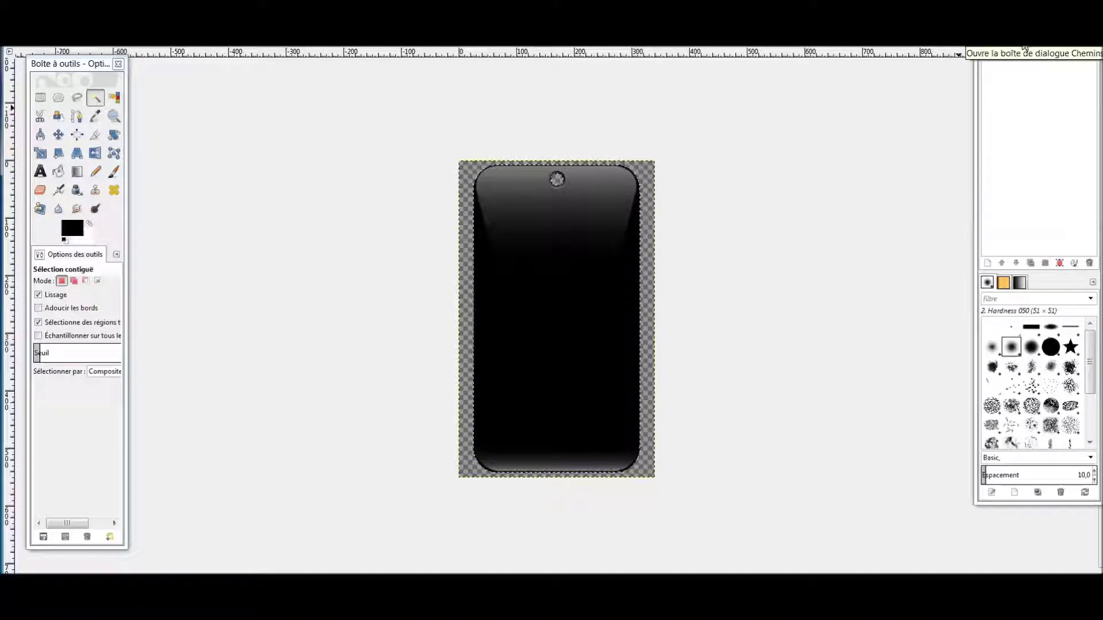
Step: Show the image's paths and convert the case selection to a path
click(1024, 46)
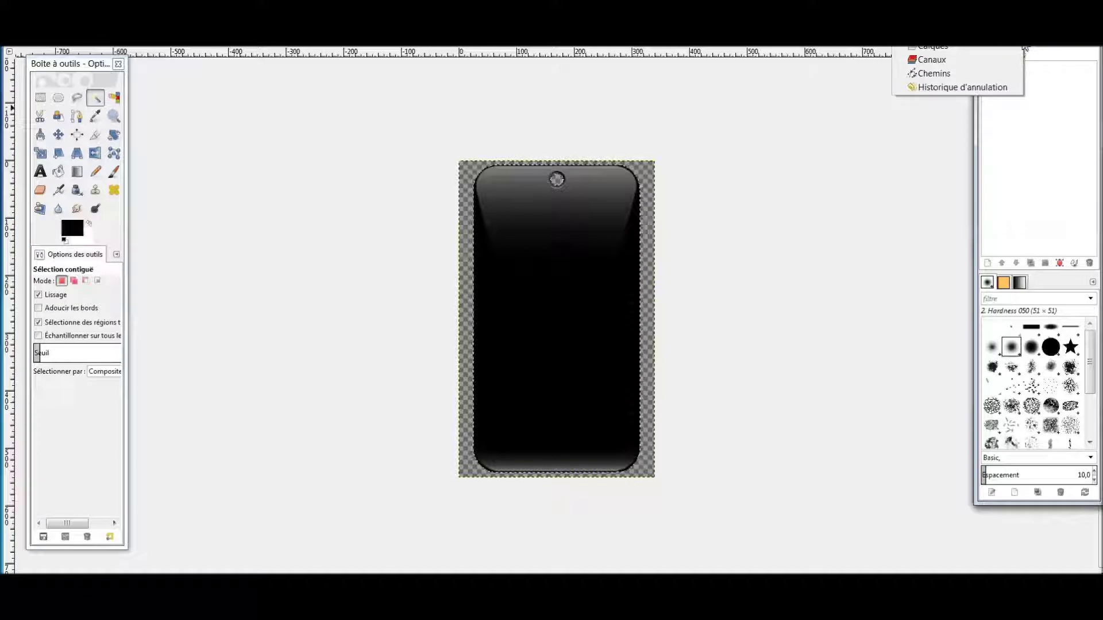
click(974, 73)
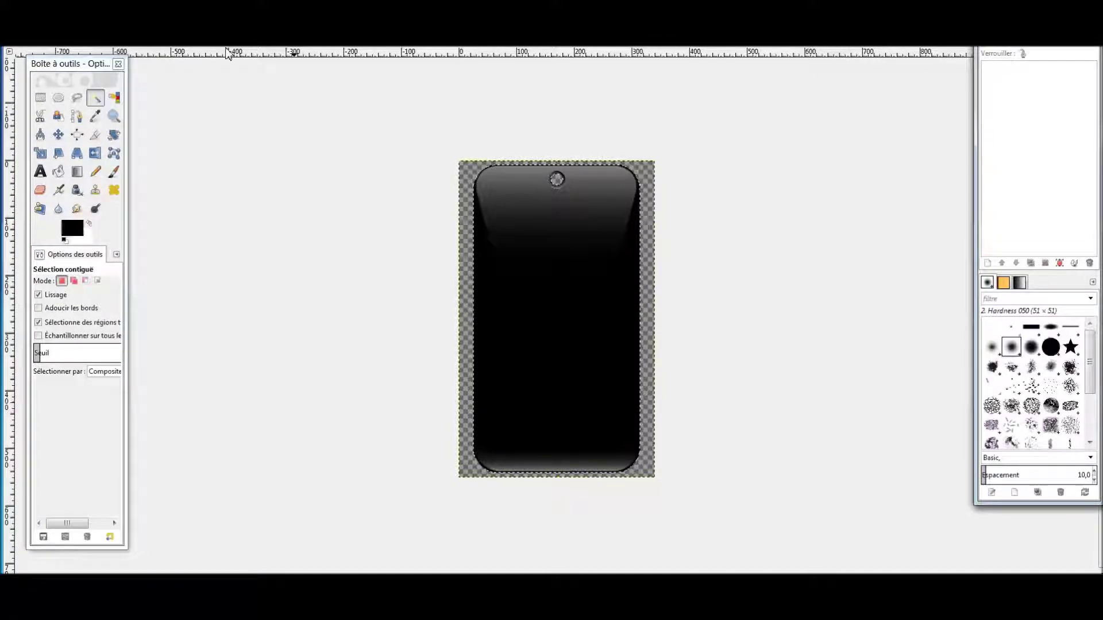
click(101, 46)
click(101, 46)
click(190, 47)
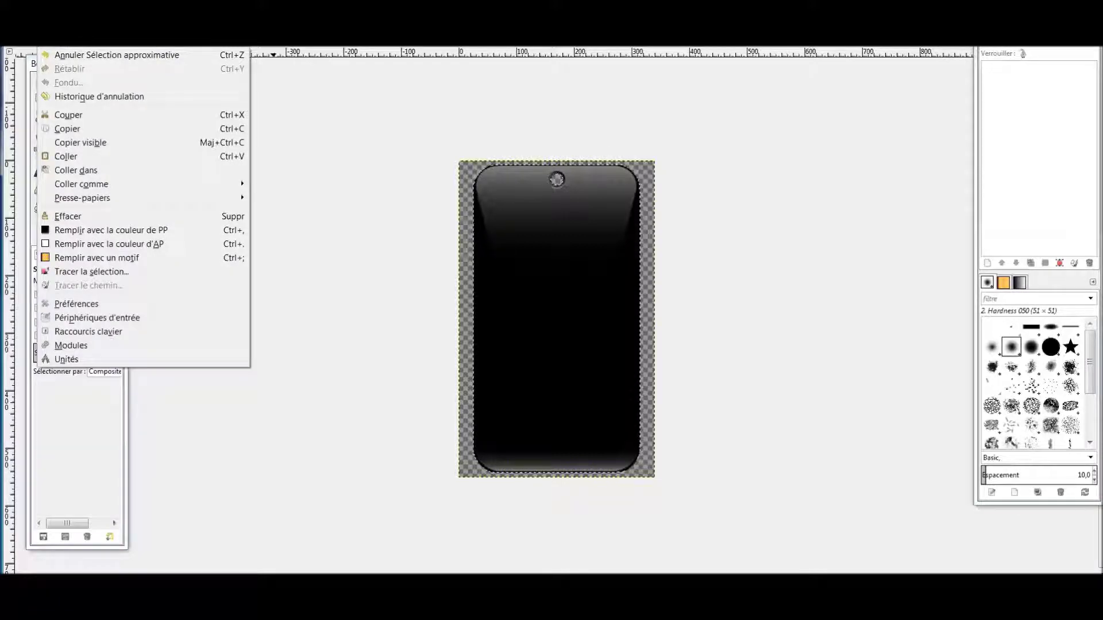
mouse_move(131, 46)
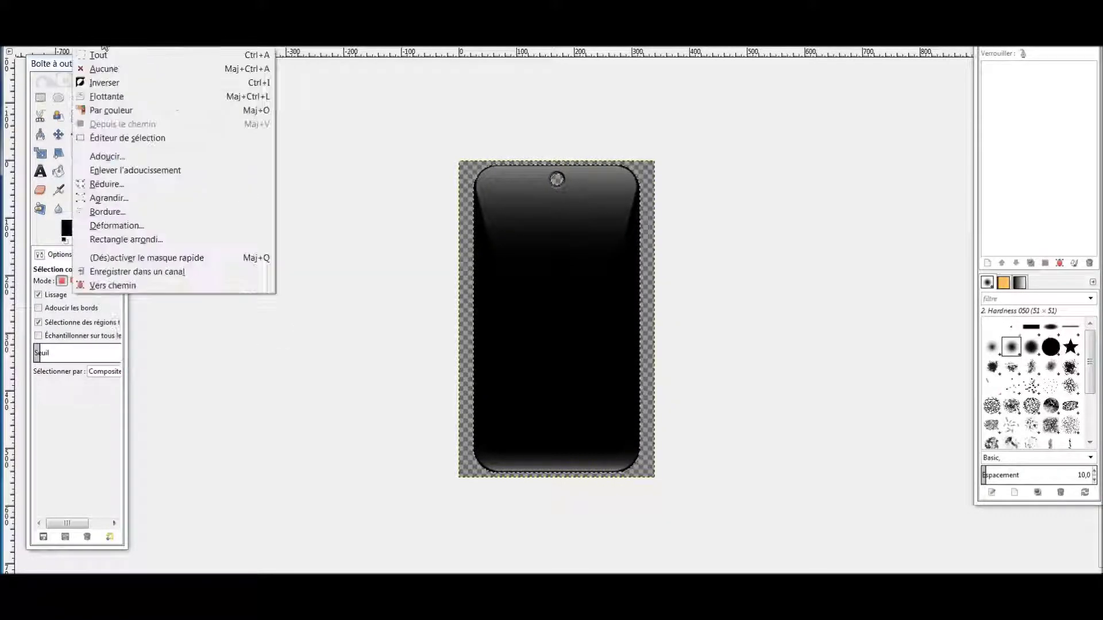
click(136, 282)
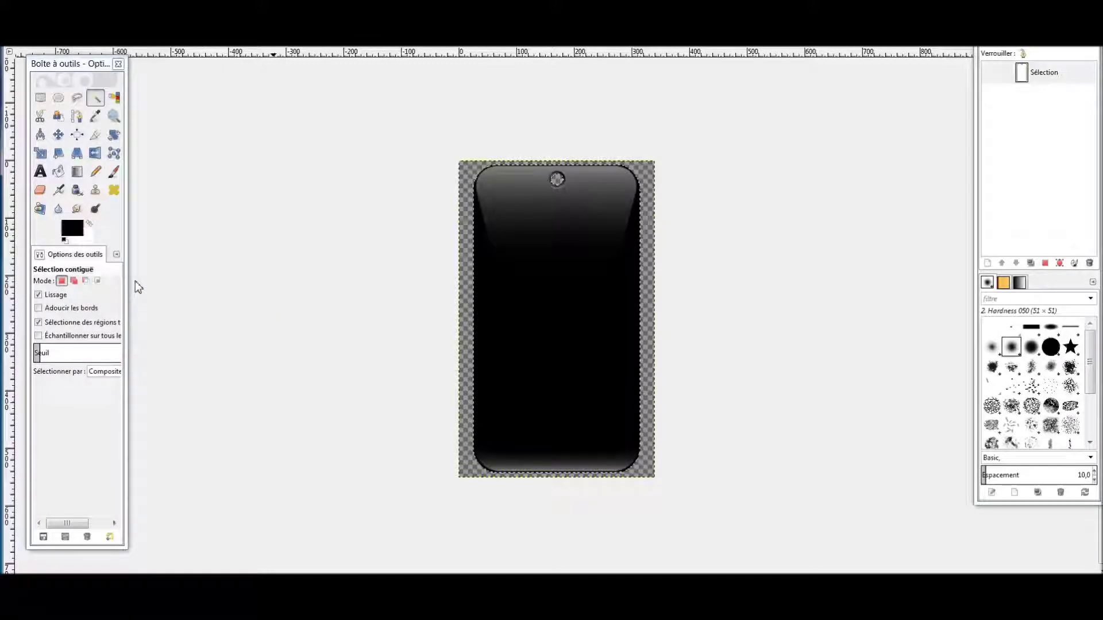
Step: Export the active path as an SVG file named chemin in the Pictures folder
right_click(1021, 73)
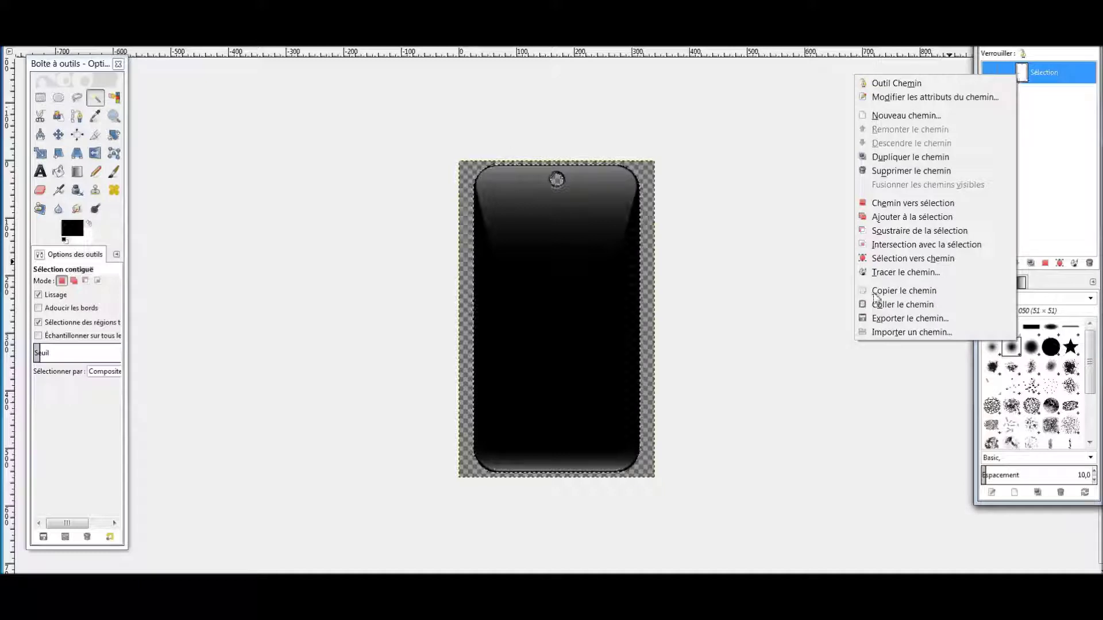
click(898, 321)
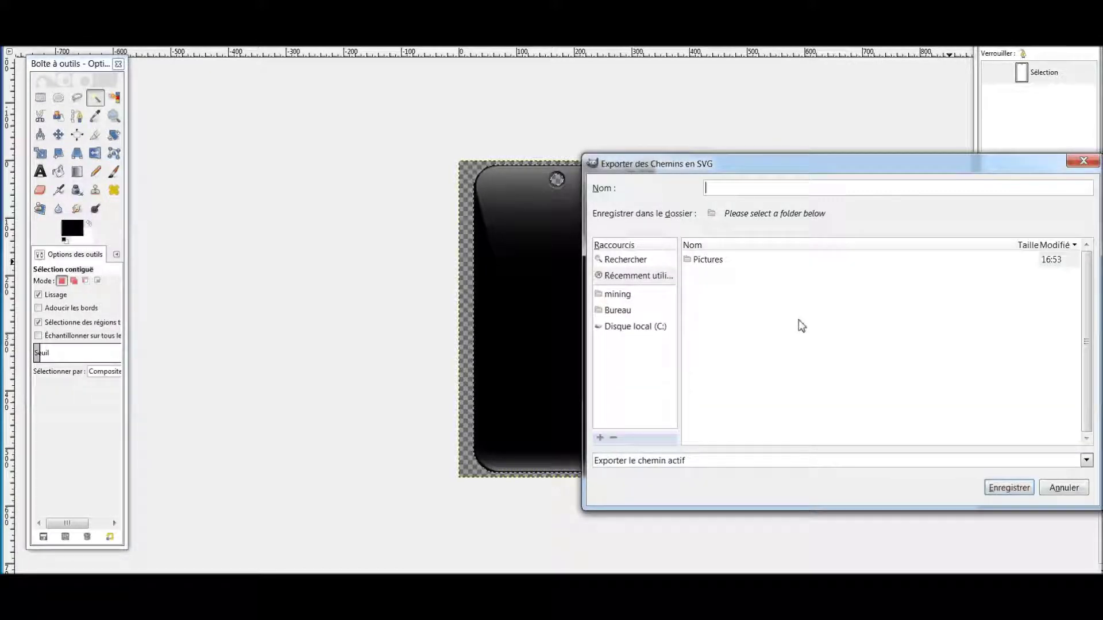
double_click(709, 265)
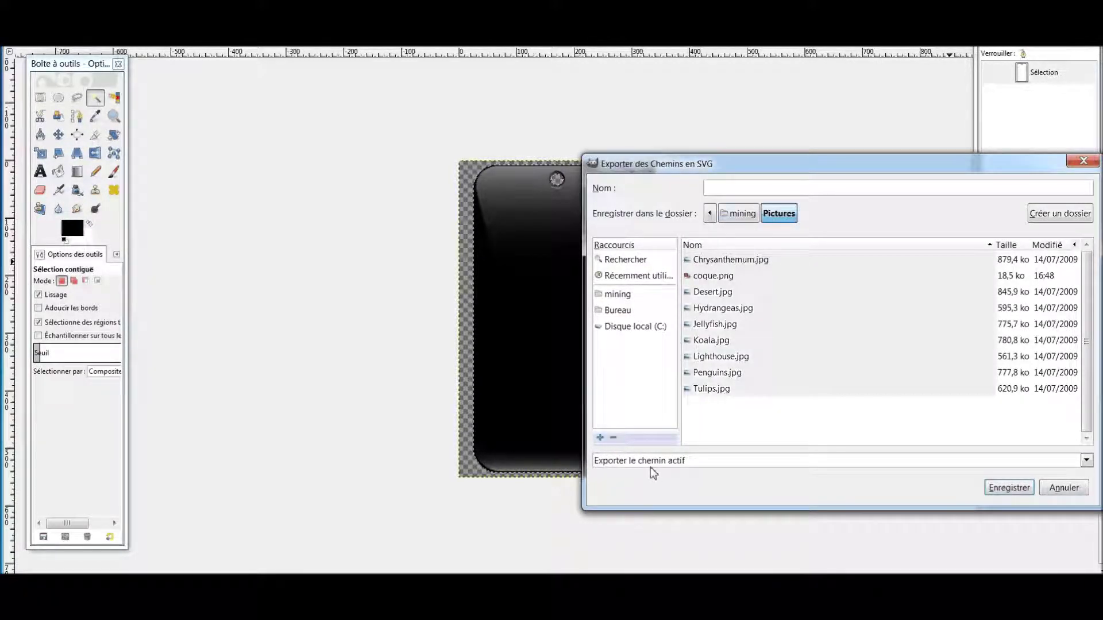
text(che)
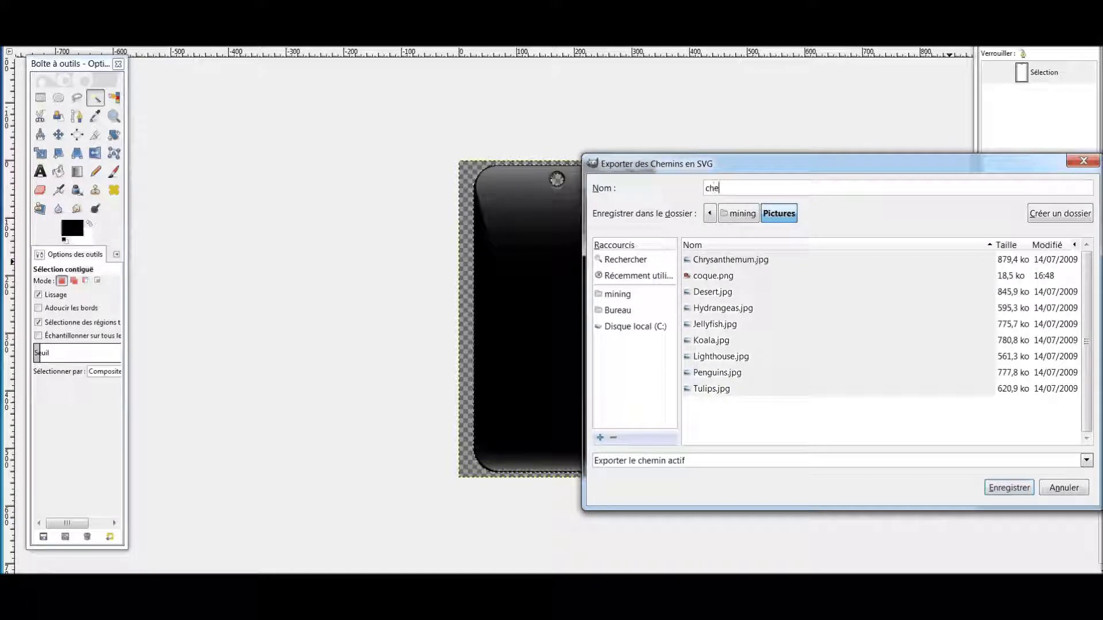
text(minn)
key(BackSpace)
key(BackSpace)
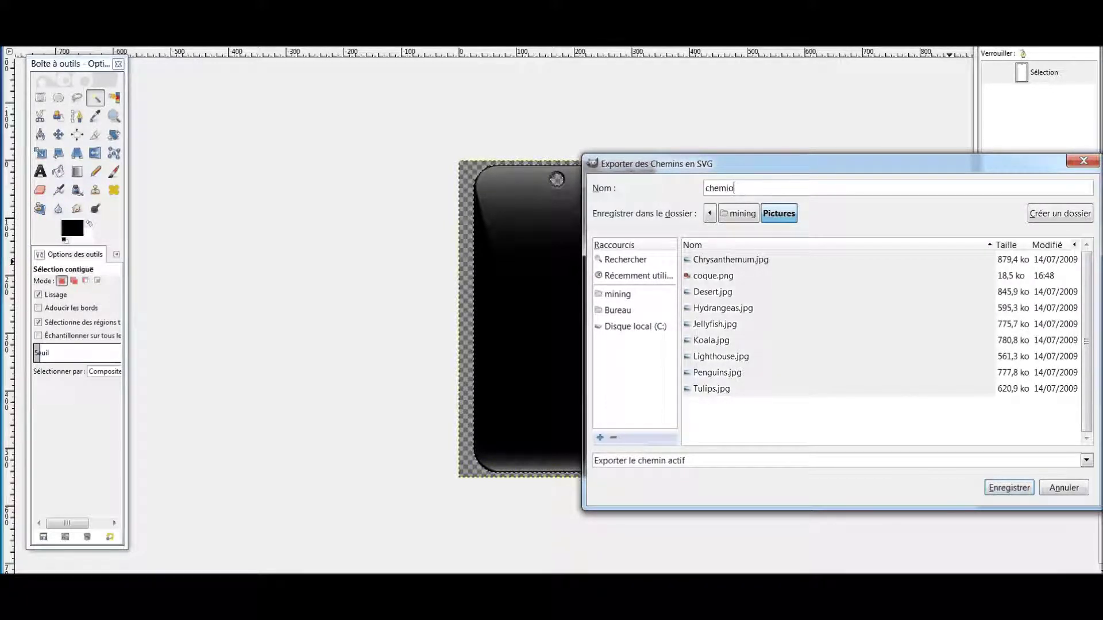
text(n)
click(1006, 490)
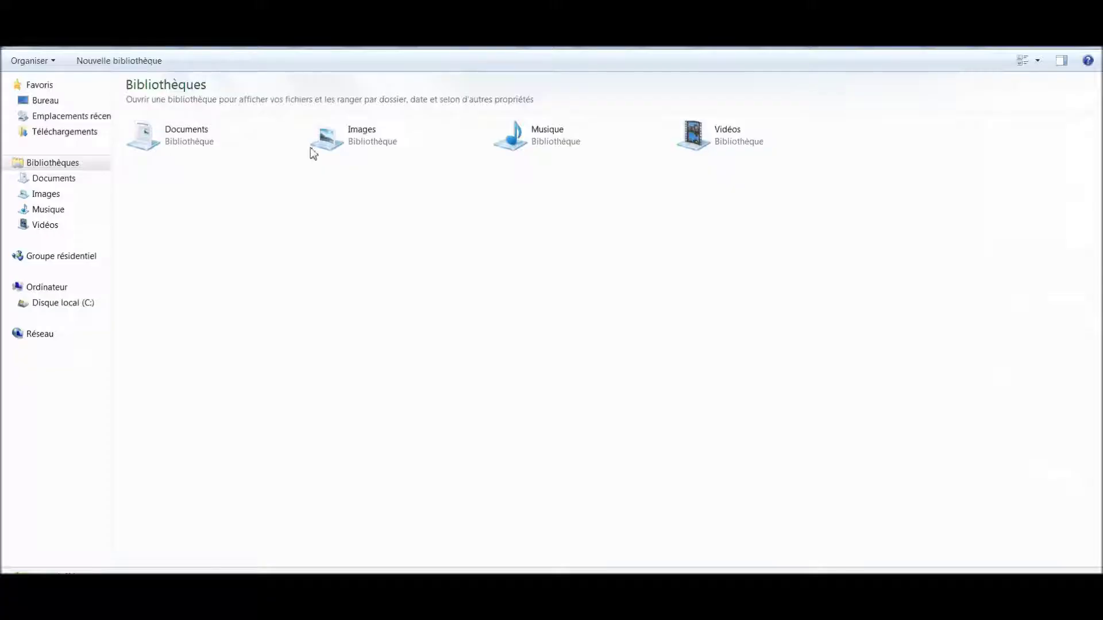
Step: Open the exported file chemin from the Images library with Bloc-notes and maximize its window
double_click(339, 132)
click(233, 188)
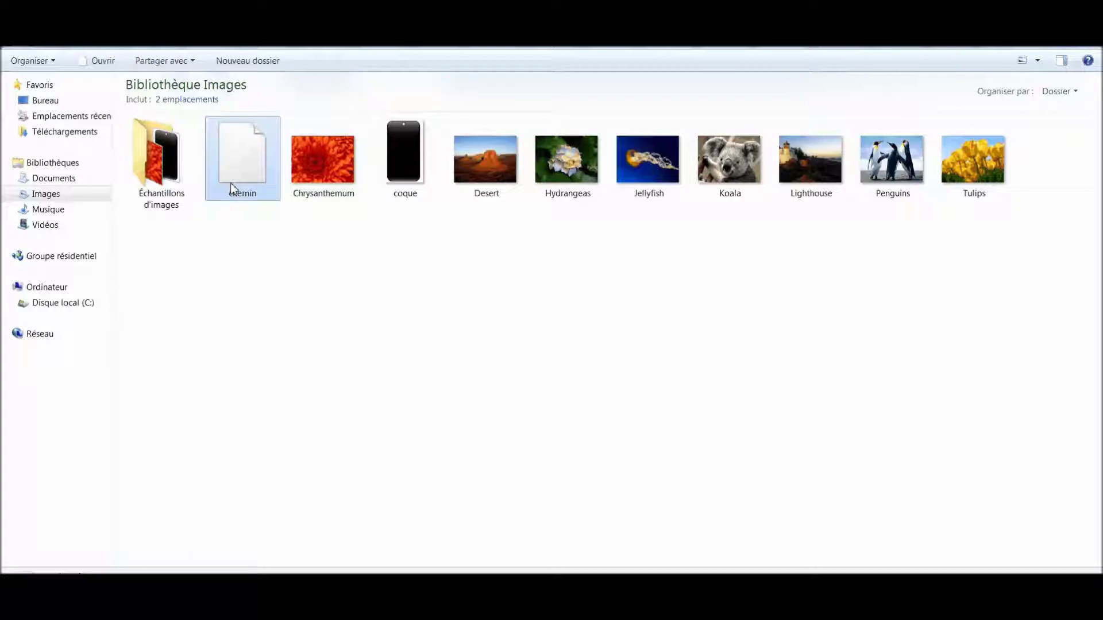
right_click(230, 182)
click(261, 190)
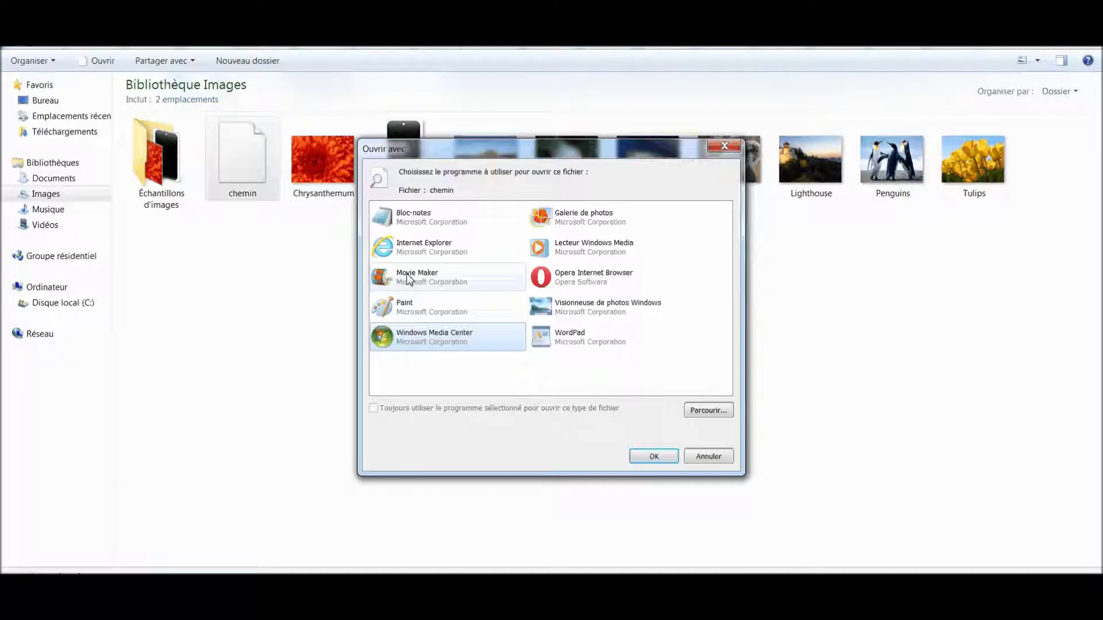
click(382, 217)
click(652, 456)
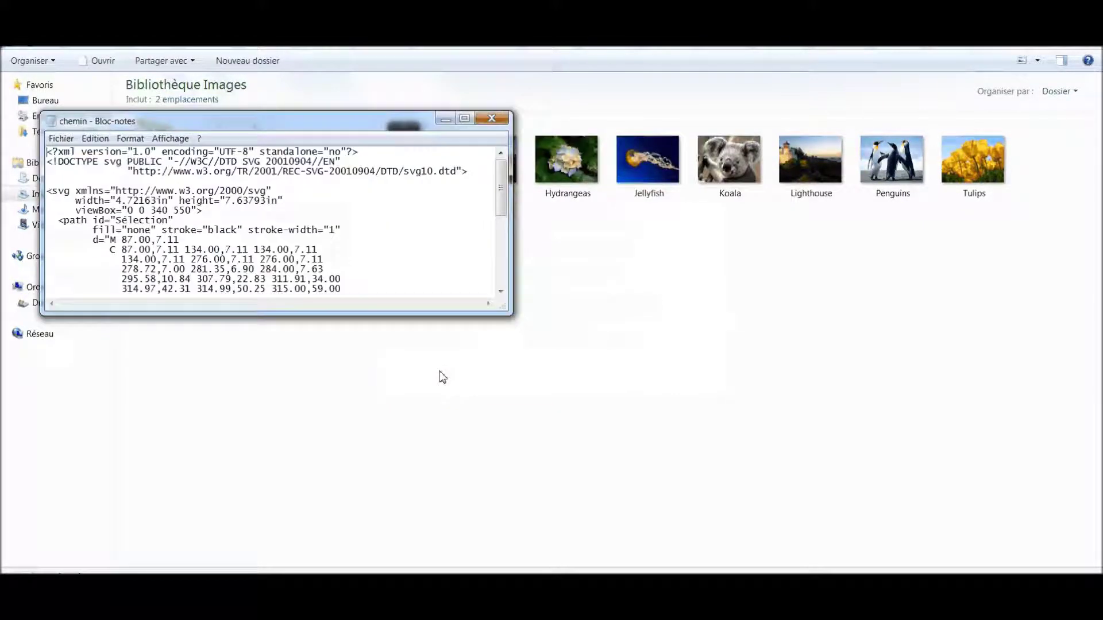
click(464, 118)
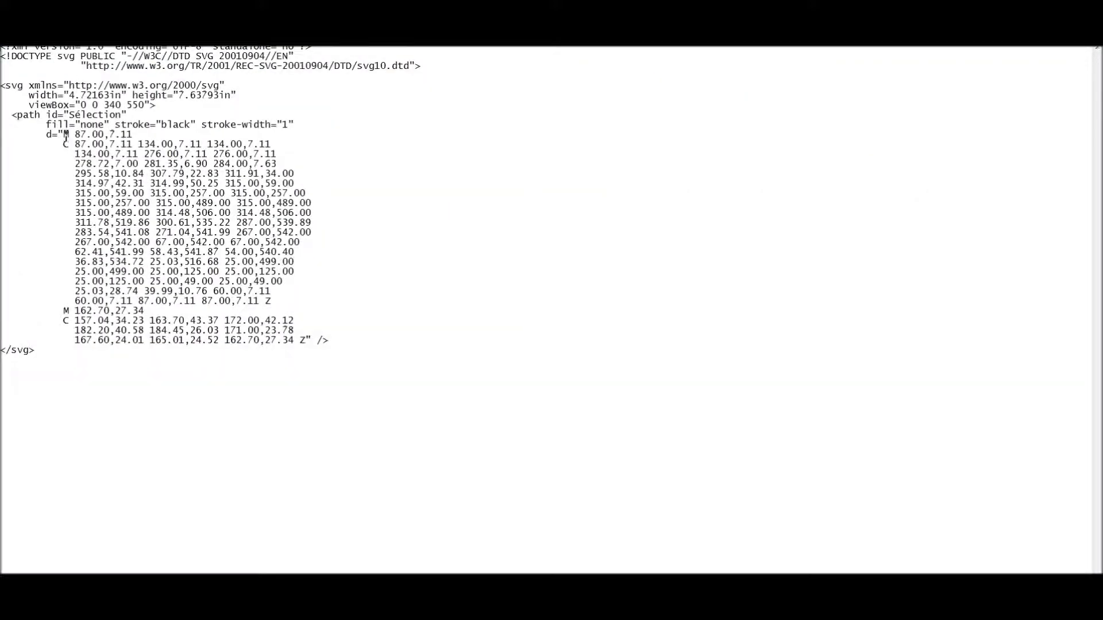
Step: Copy the full path data inside the d attribute, from the first M to the final Z
drag(65, 136, 310, 343)
right_click(196, 252)
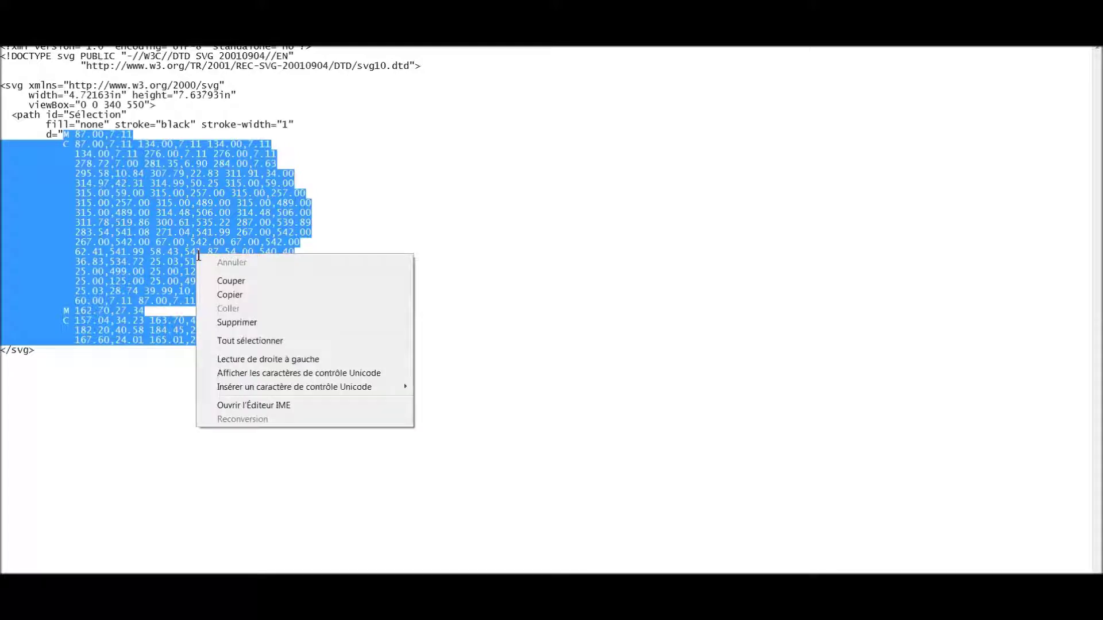
click(232, 294)
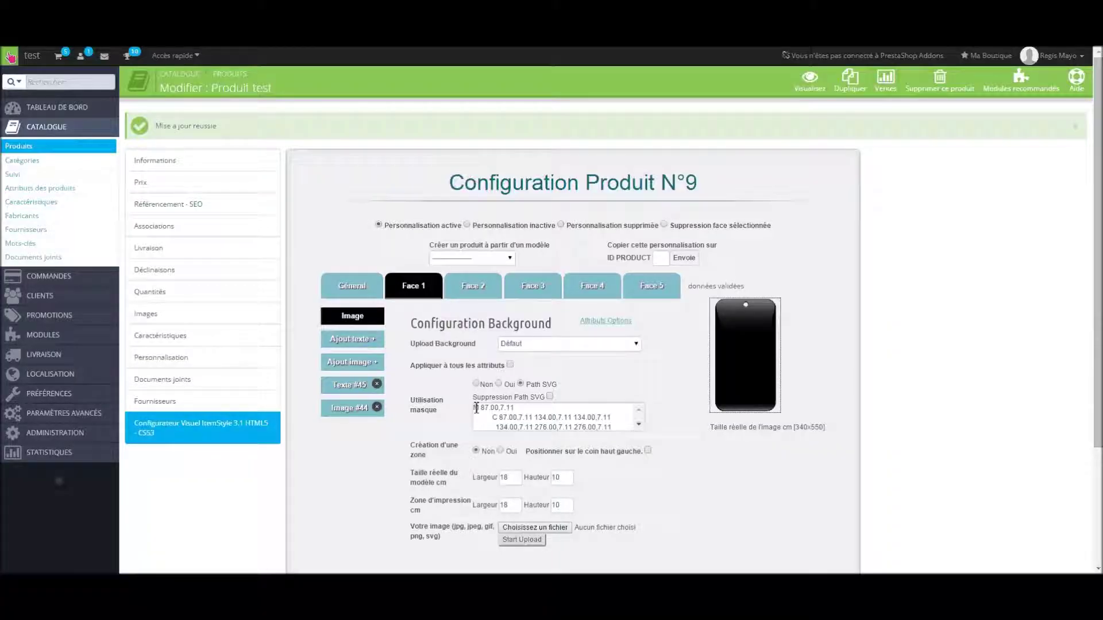
Step: Switch to the PrestaShop product configuration and replace the Path SVG mask data of Face 1 with the copied path
drag(476, 408, 703, 478)
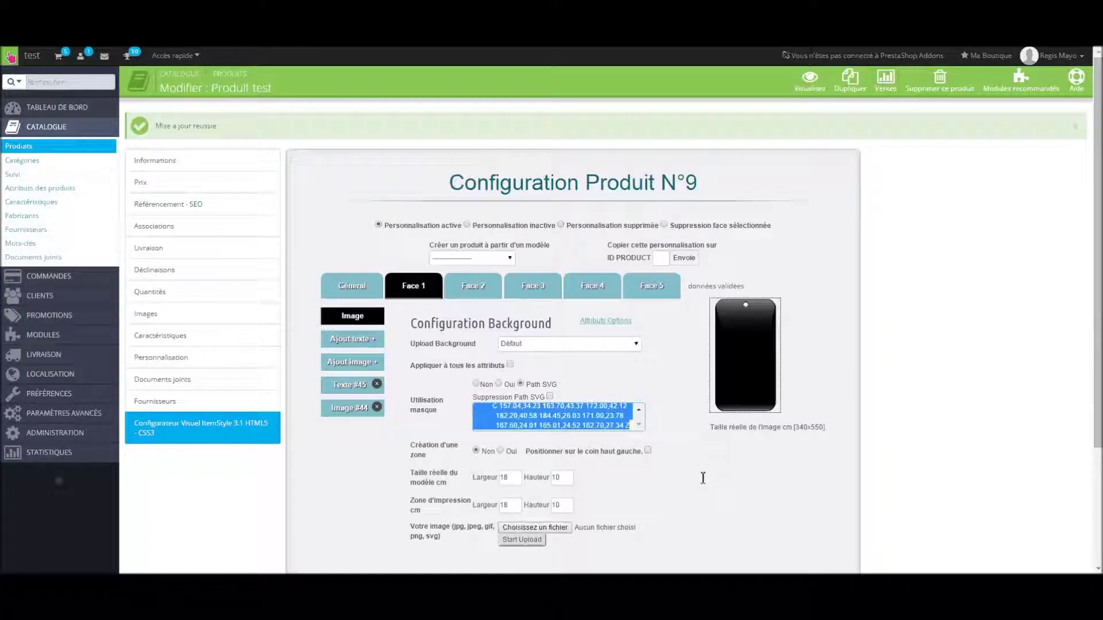
right_click(621, 428)
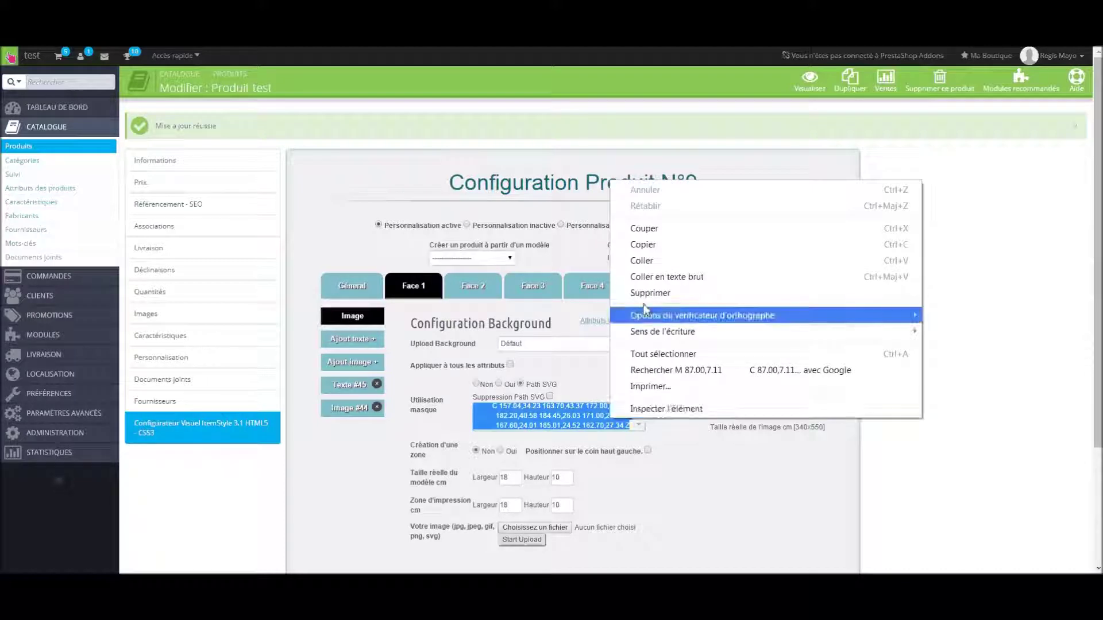
click(642, 260)
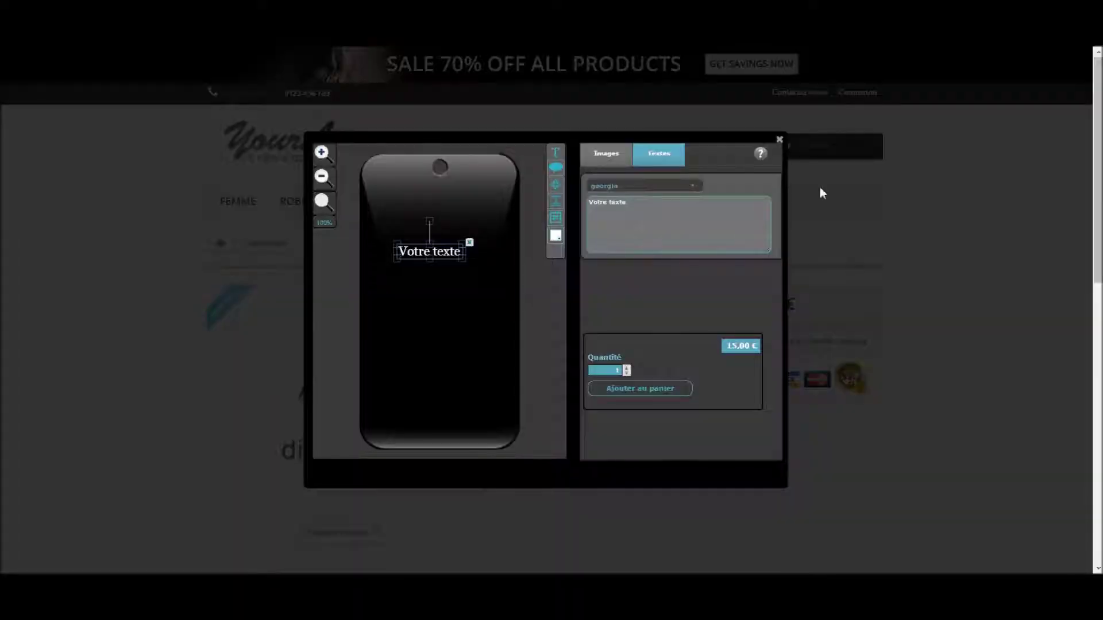
Step: Close and reopen the shop's product customizer, and move the text "Votre texte" to the upper left part of the phone case
click(779, 140)
click(674, 421)
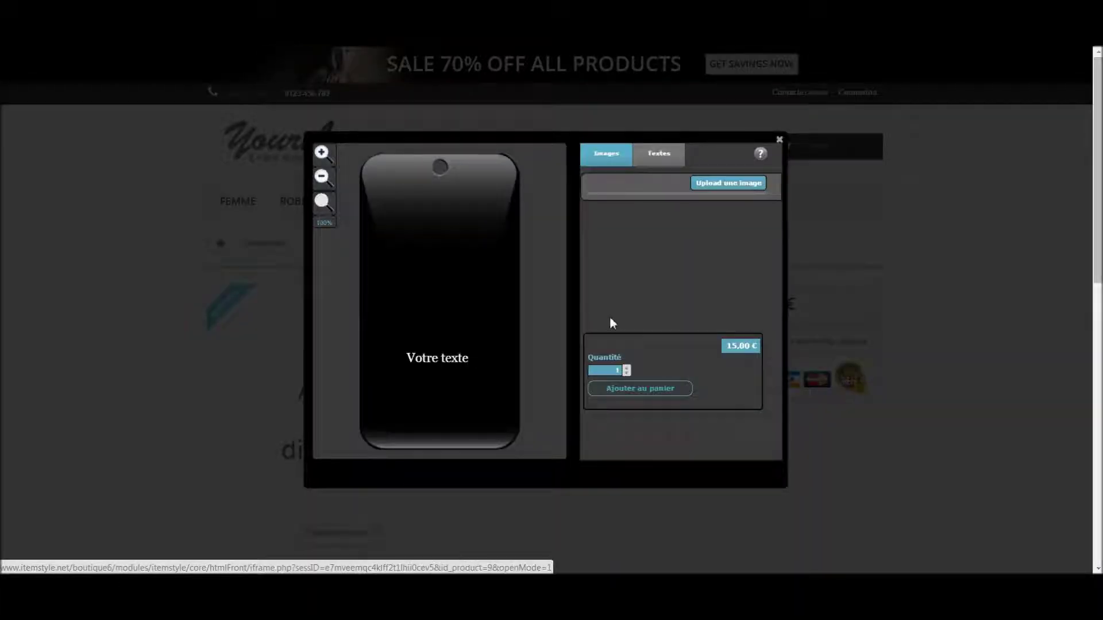
click(438, 358)
drag(439, 358, 409, 266)
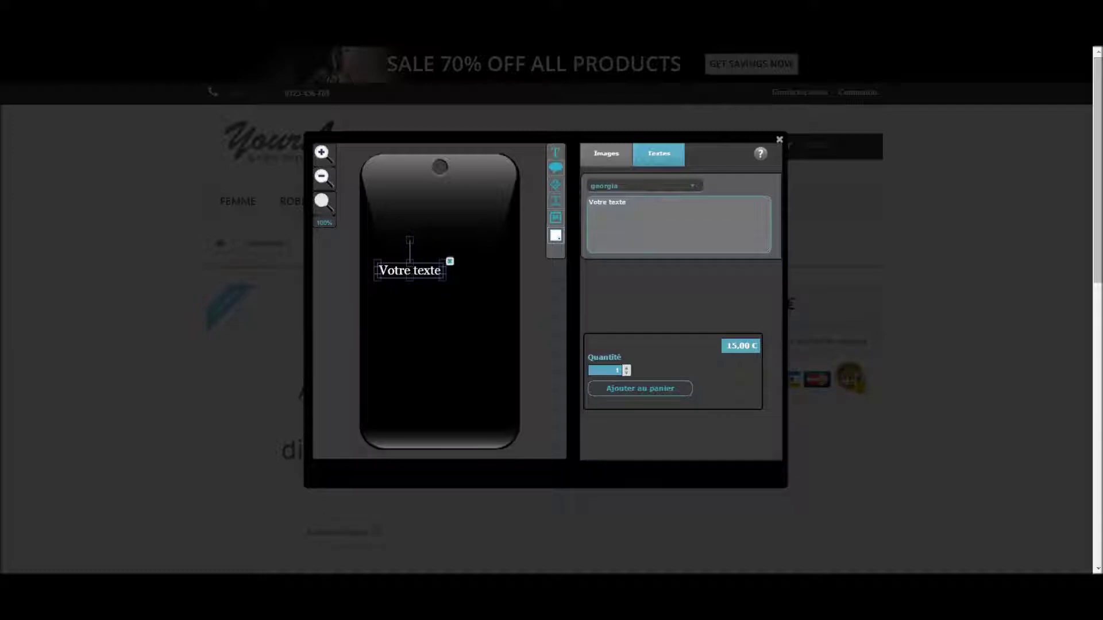